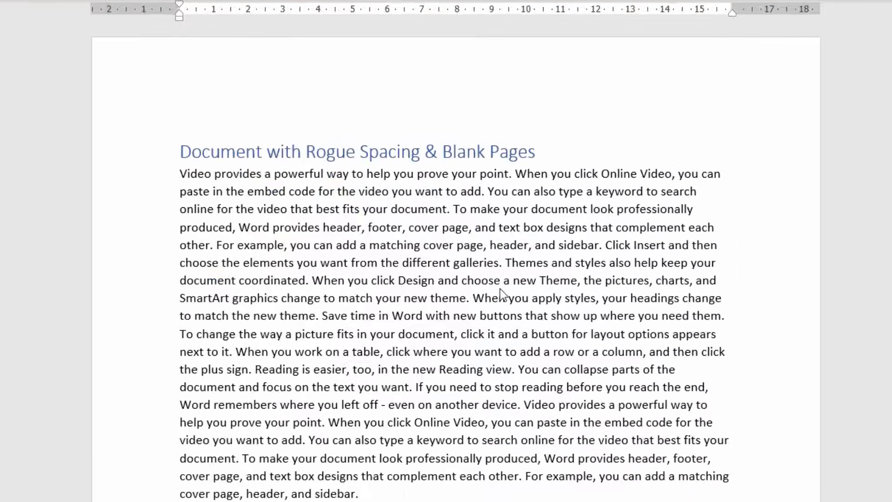
Turn on Show/Hide ¶ to reveal pilcrows after the heading and body paragraph, then click into the heading
{"action": "scroll", "coordinate": [476, 284], "scroll_direction": "down", "scroll_amount": 2}
{"action": "scroll", "coordinate": [505, 294], "scroll_direction": "down", "scroll_amount": 15}
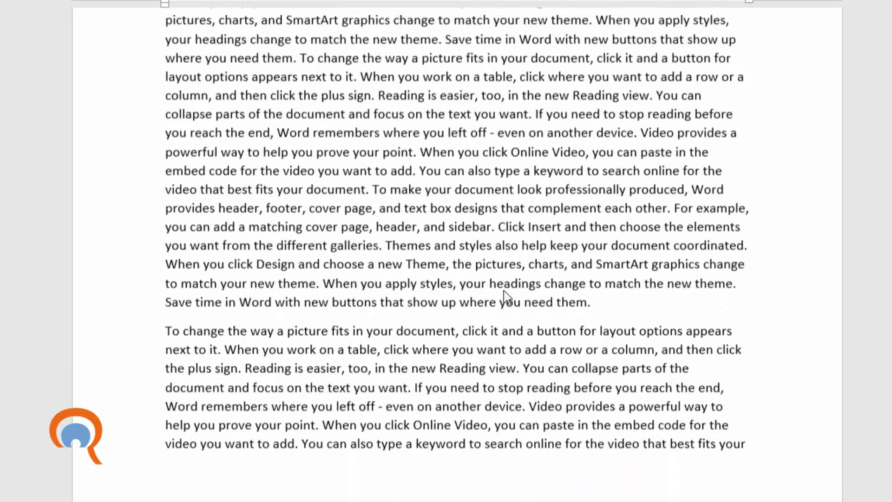
{"action": "scroll", "coordinate": [503, 290], "scroll_direction": "down", "scroll_amount": 5}
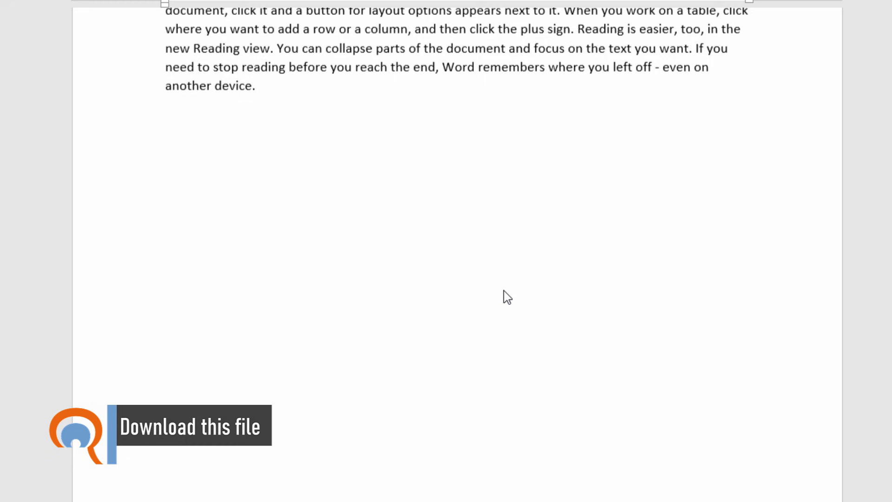
{"action": "scroll", "coordinate": [507, 295], "scroll_direction": "up", "scroll_amount": 3}
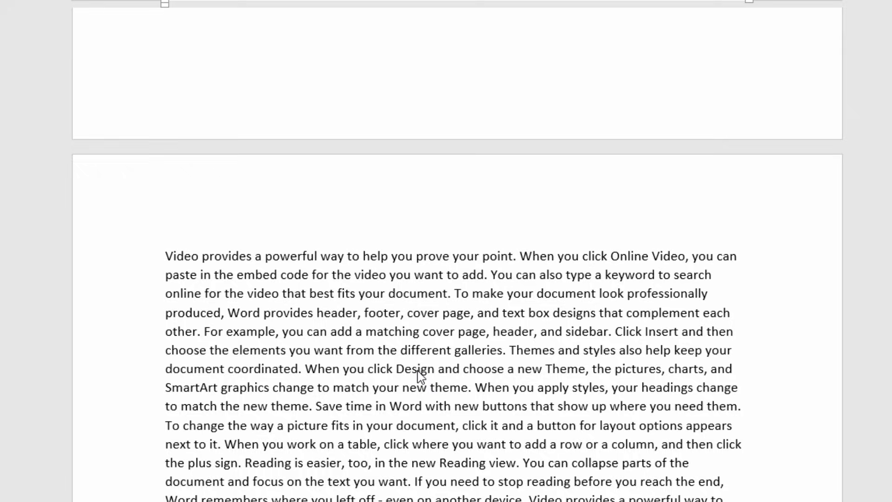
{"action": "scroll", "coordinate": [417, 371], "scroll_direction": "down", "scroll_amount": 12}
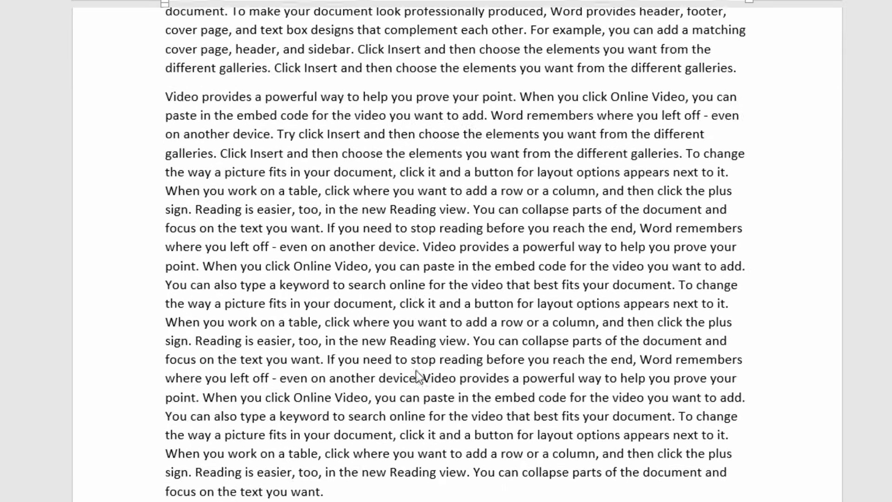
{"action": "scroll", "coordinate": [163, 470], "scroll_direction": "down", "scroll_amount": 3}
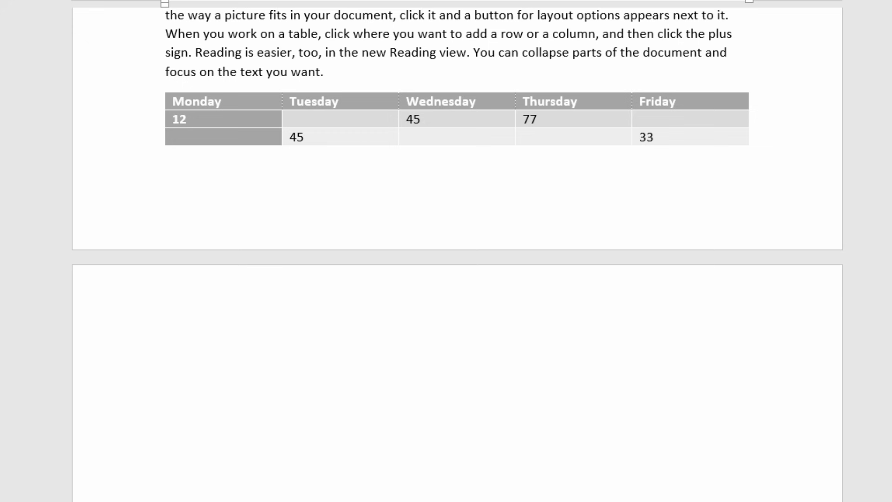
{"action": "scroll", "coordinate": [457, 250], "scroll_direction": "up", "scroll_amount": 1}
{"action": "scroll", "coordinate": [457, 250], "scroll_direction": "down", "scroll_amount": 15}
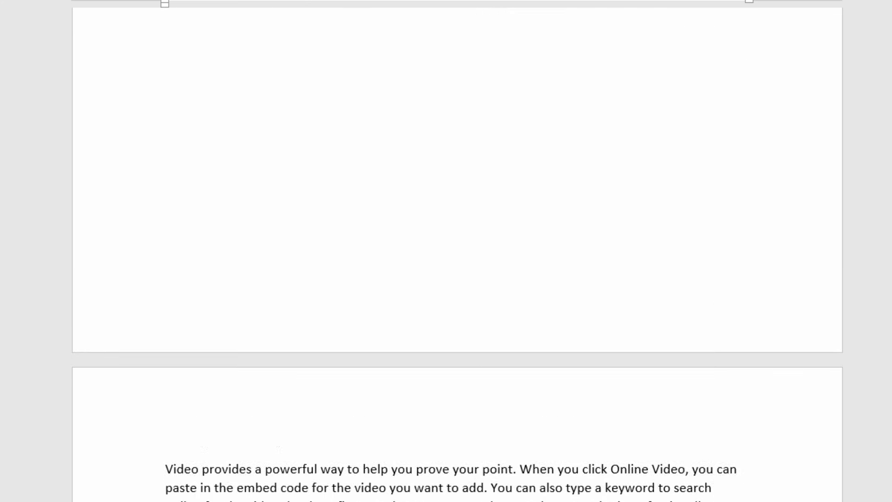
{"action": "scroll", "coordinate": [457, 251], "scroll_direction": "up", "scroll_amount": 8}
{"action": "scroll", "coordinate": [457, 251], "scroll_direction": "up", "scroll_amount": 4}
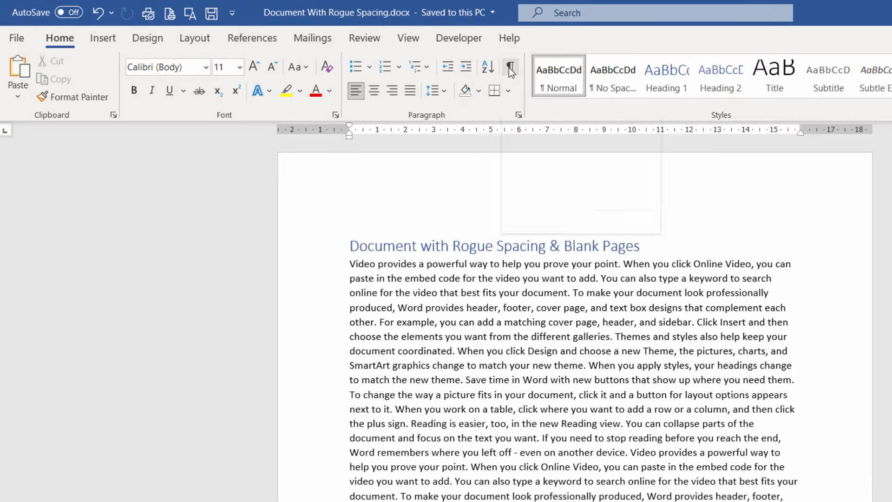
{"action": "left_click", "coordinate": [509, 68]}
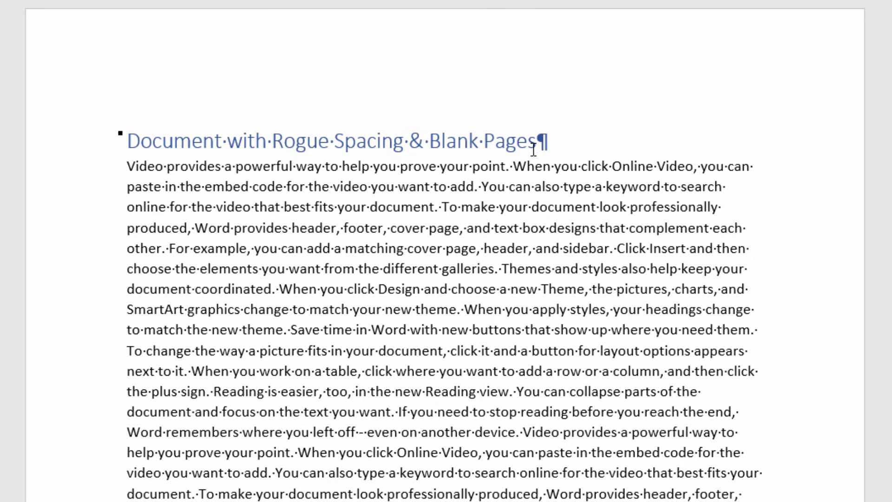
{"action": "left_click", "coordinate": [429, 140]}
Scroll past the stack of empty paragraph marks to the Page Break after 'Video provides…'
{"action": "scroll", "coordinate": [427, 315], "scroll_direction": "down", "scroll_amount": 10}
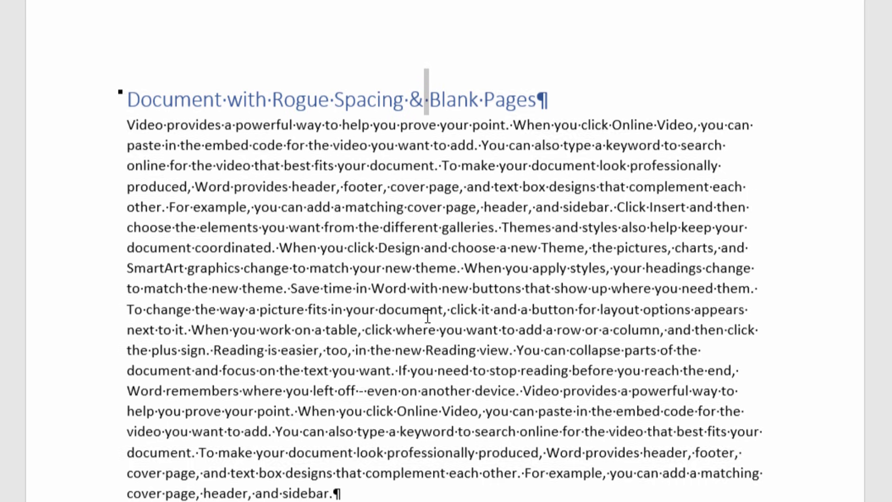
{"action": "scroll", "coordinate": [428, 316], "scroll_direction": "down", "scroll_amount": 15}
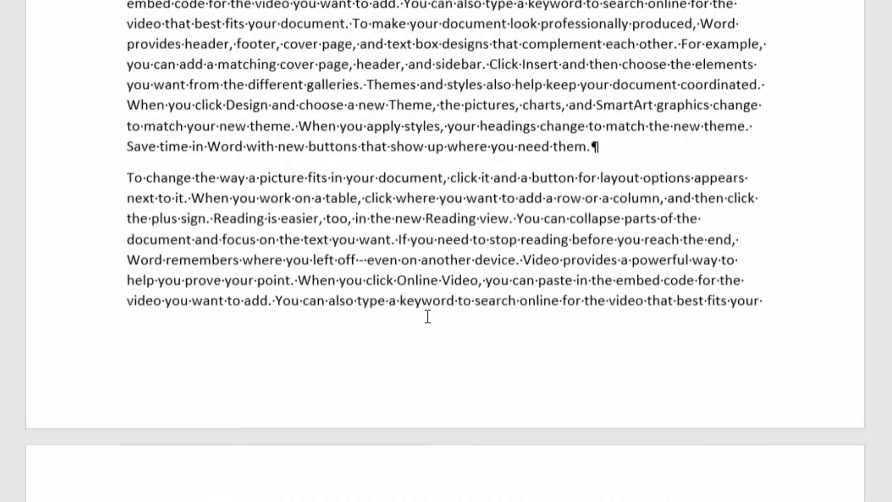
{"action": "scroll", "coordinate": [427, 315], "scroll_direction": "down", "scroll_amount": 2}
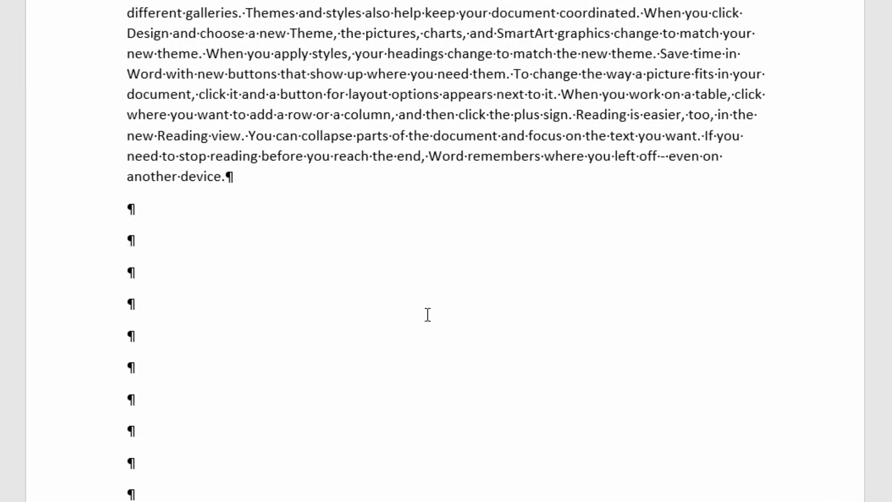
{"action": "scroll", "coordinate": [428, 315], "scroll_direction": "down", "scroll_amount": 1}
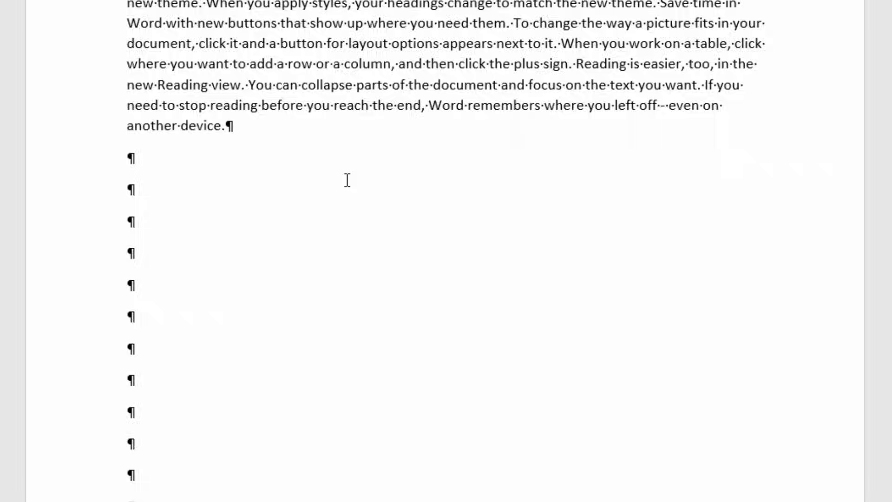
{"action": "scroll", "coordinate": [339, 183], "scroll_direction": "down", "scroll_amount": 3}
{"action": "scroll", "coordinate": [330, 184], "scroll_direction": "down", "scroll_amount": 5}
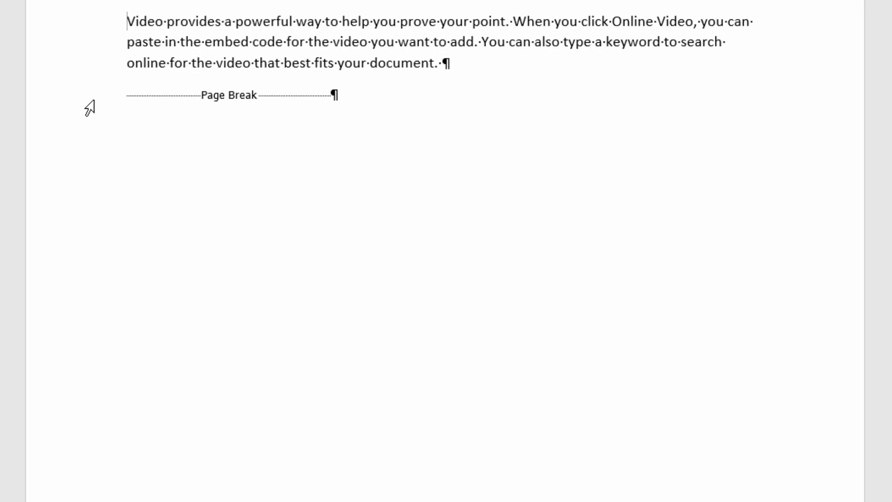
Select the Page Break line below 'Video provides…' from the left margin and delete it
{"action": "scroll", "coordinate": [89, 108], "scroll_direction": "up", "scroll_amount": 2}
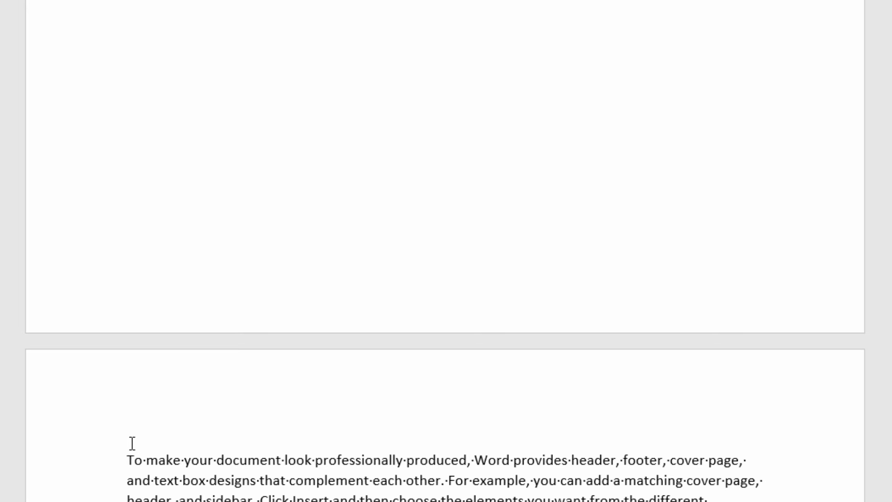
{"action": "scroll", "coordinate": [239, 209], "scroll_direction": "down", "scroll_amount": 1}
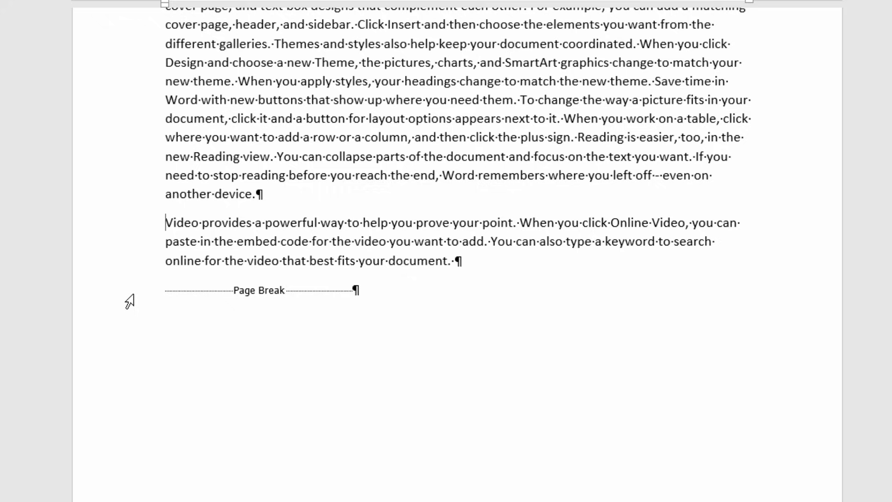
{"action": "left_click_drag", "start_coordinate": [199, 289], "coordinate": [342, 291]}
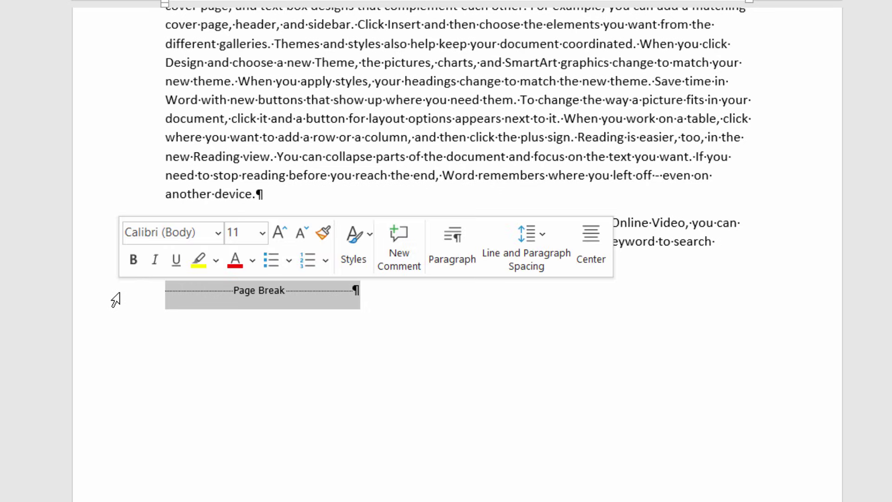
{"action": "left_click", "coordinate": [243, 337]}
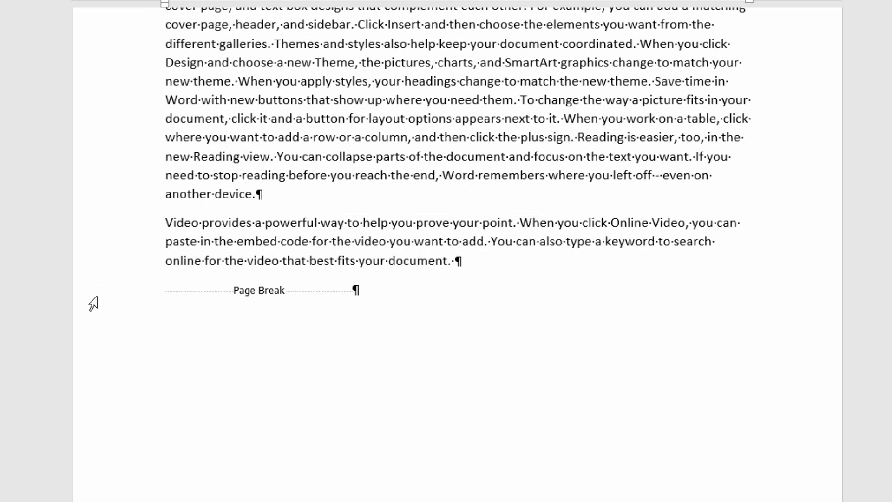
{"action": "left_click", "coordinate": [90, 303]}
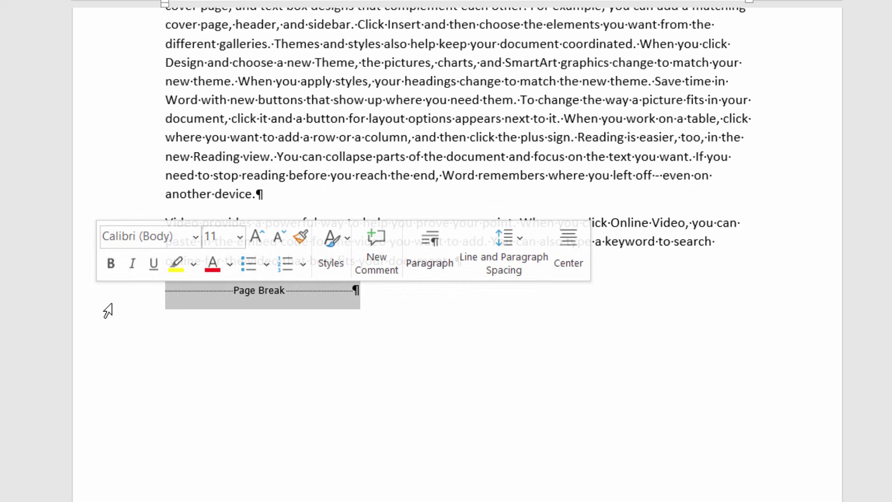
{"action": "key", "text": "Delete"}
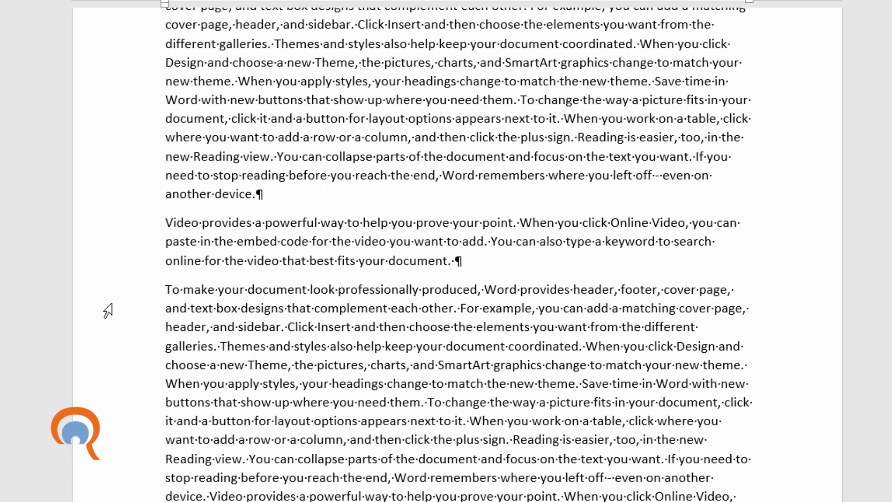
{"action": "scroll", "coordinate": [338, 374], "scroll_direction": "down", "scroll_amount": 10}
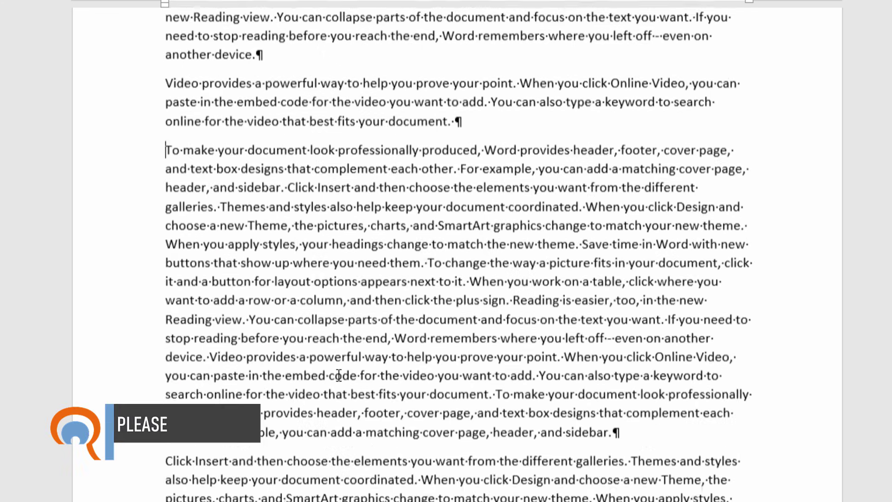
{"action": "scroll", "coordinate": [337, 375], "scroll_direction": "down", "scroll_amount": 10}
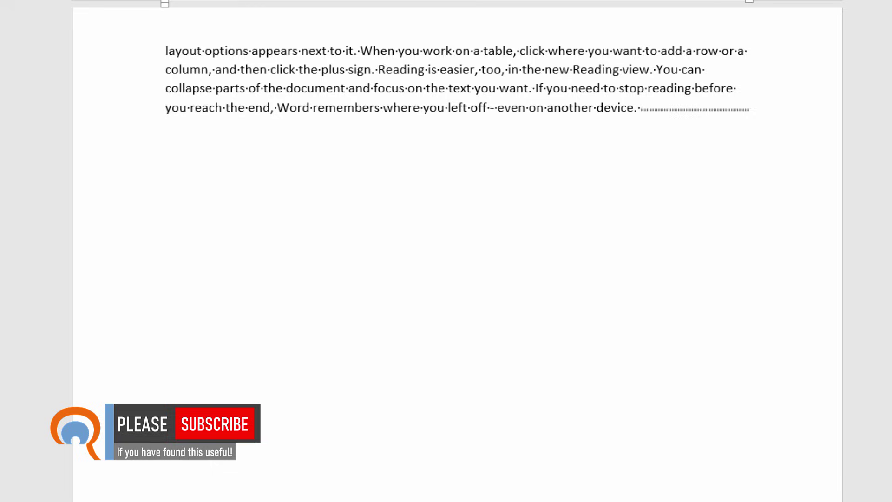
{"action": "scroll", "coordinate": [360, 434], "scroll_direction": "down", "scroll_amount": 5}
{"action": "scroll", "coordinate": [360, 433], "scroll_direction": "down", "scroll_amount": 6}
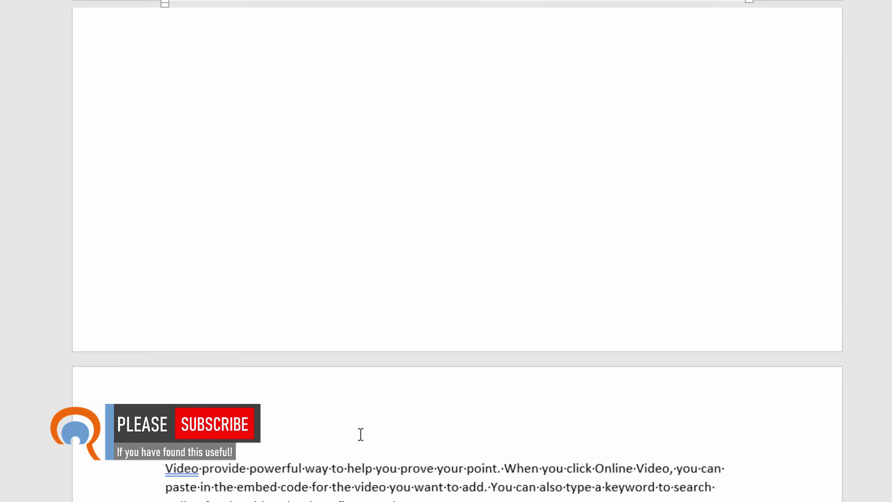
{"action": "scroll", "coordinate": [185, 358], "scroll_direction": "down", "scroll_amount": 1}
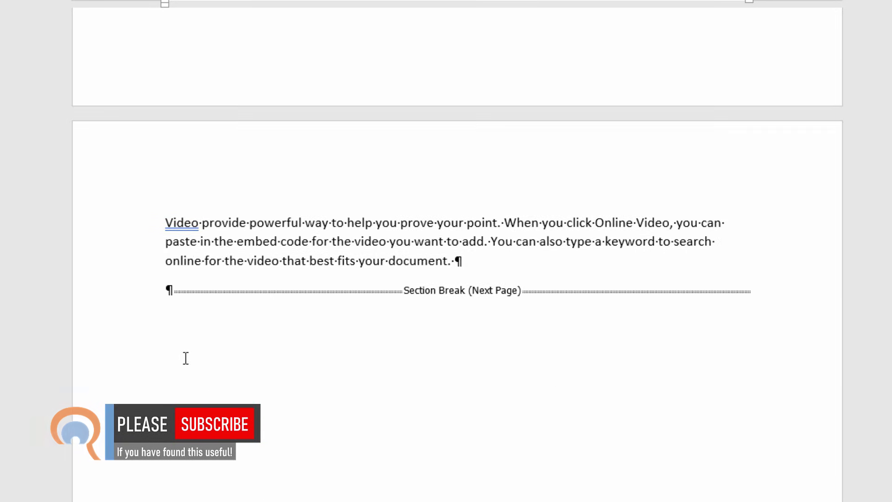
{"action": "scroll", "coordinate": [260, 495], "scroll_direction": "down", "scroll_amount": 5}
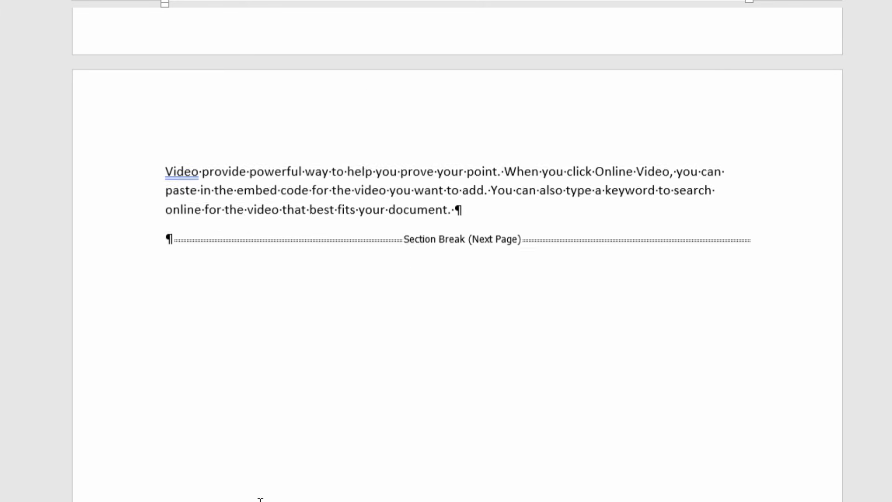
{"action": "scroll", "coordinate": [265, 492], "scroll_direction": "up", "scroll_amount": 4}
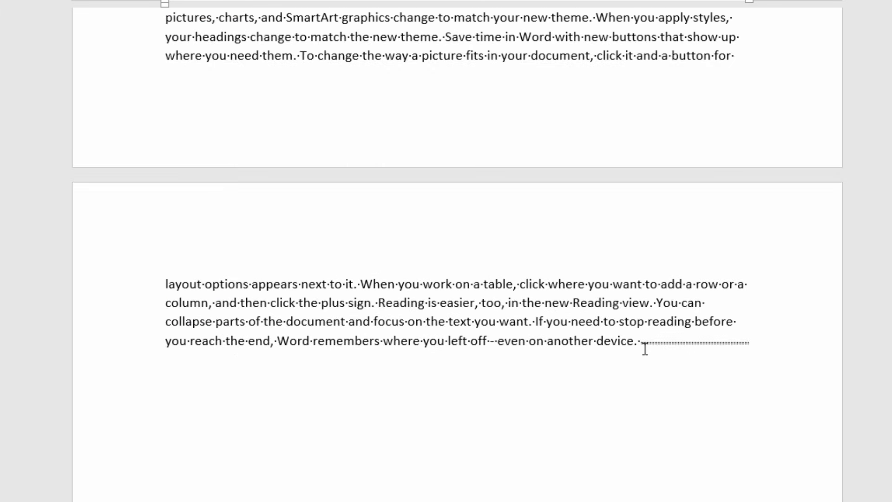
{"action": "scroll", "coordinate": [674, 348], "scroll_direction": "down", "scroll_amount": 1}
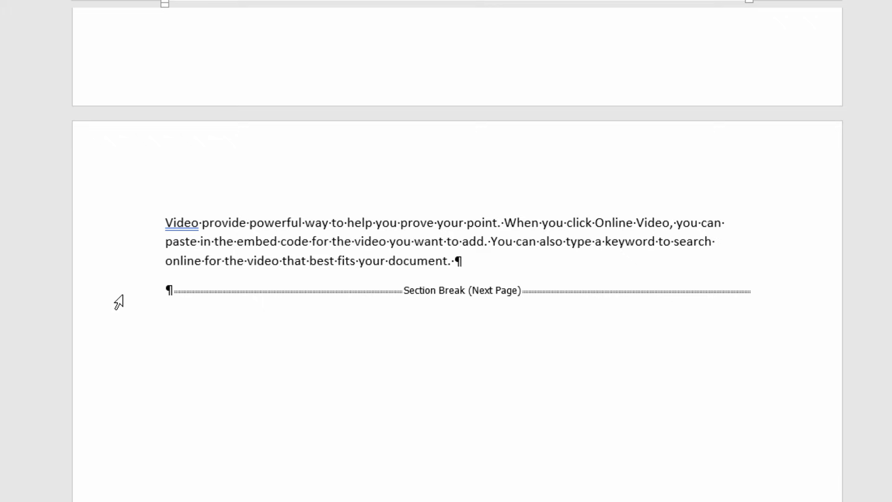
Paste the paragraph over the section break that follows the Video paragraph
{"action": "left_click", "coordinate": [119, 302]}
{"action": "type", "text": "To make your document look professionally produced, Word provides header, footer, cover page, and text box designs that complement each other. For example, you can add a matching cover page, header, and sidebar. Click Insert and then choose the elements you want from the different galleries. Themes and styles also help keep your document coordinated. When you click Design and choose a new Theme, the pictures, charts, and SmartArt graphics change to match your new theme. When you apply styles, your headings change to match the new theme. Save time in Word with new buttons that show up where you need them."}
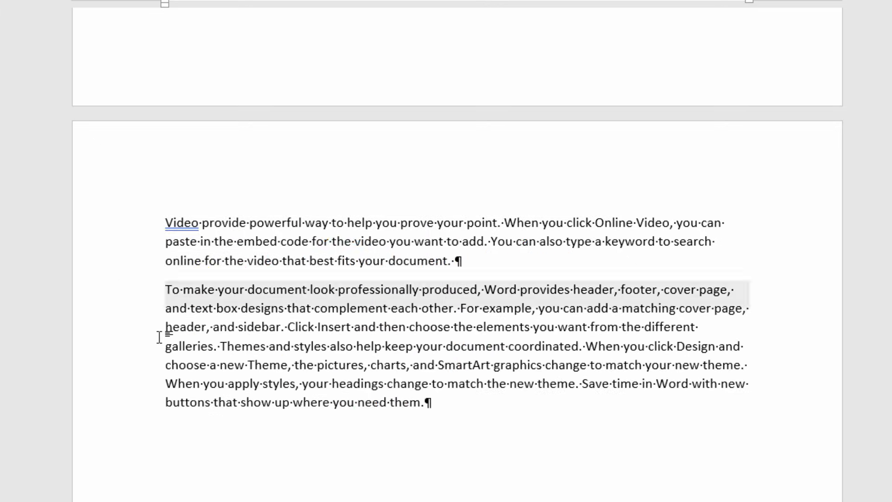
{"action": "scroll", "coordinate": [416, 289], "scroll_direction": "up", "scroll_amount": 5}
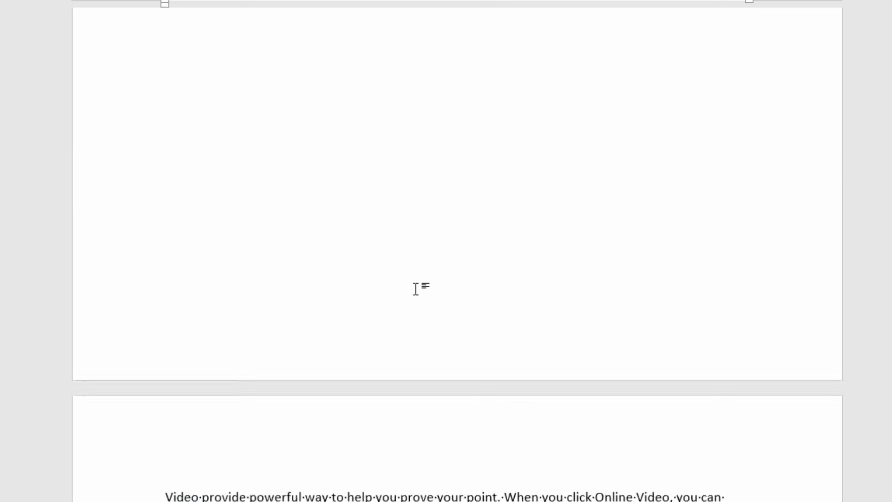
{"action": "scroll", "coordinate": [416, 289], "scroll_direction": "down", "scroll_amount": 10}
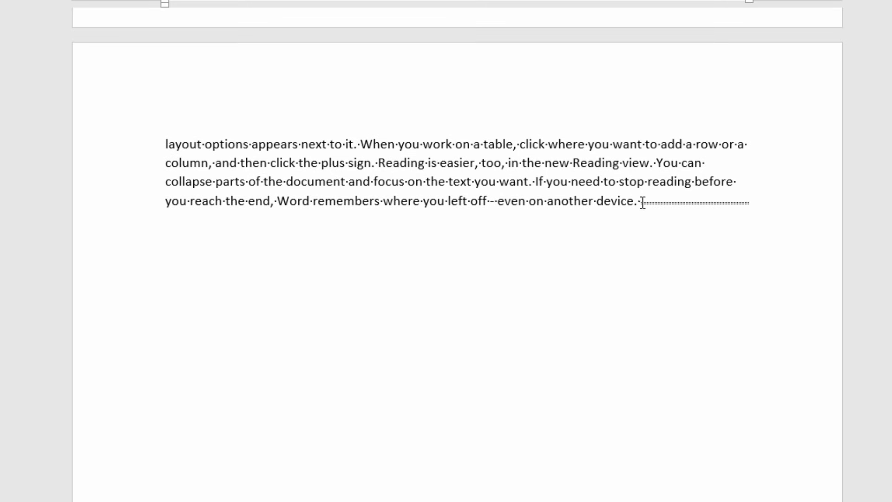
Move the next section break onto its own line after 'device.' and delete it
{"action": "left_click", "coordinate": [642, 202]}
{"action": "key", "text": "Return"}
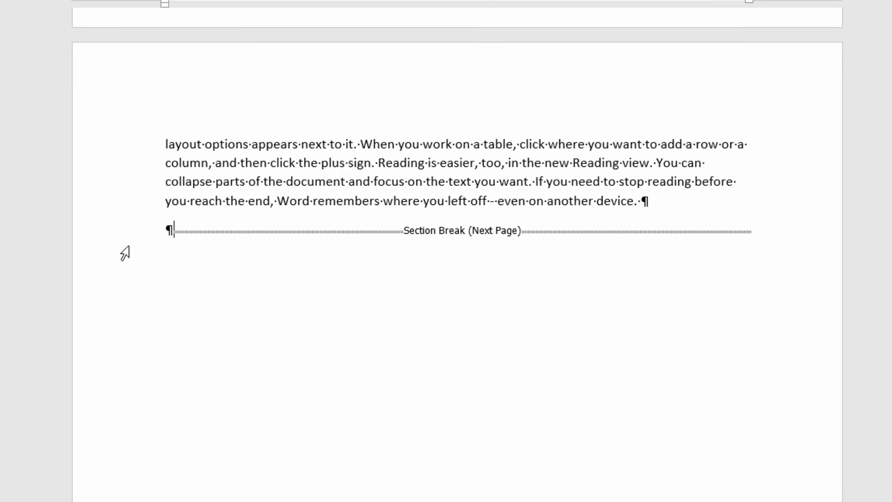
{"action": "left_click", "coordinate": [103, 247]}
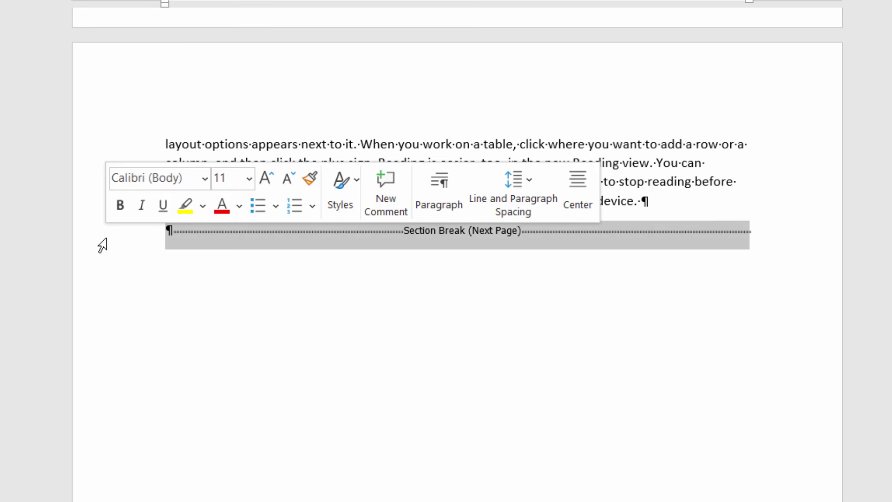
{"action": "key", "text": "Delete"}
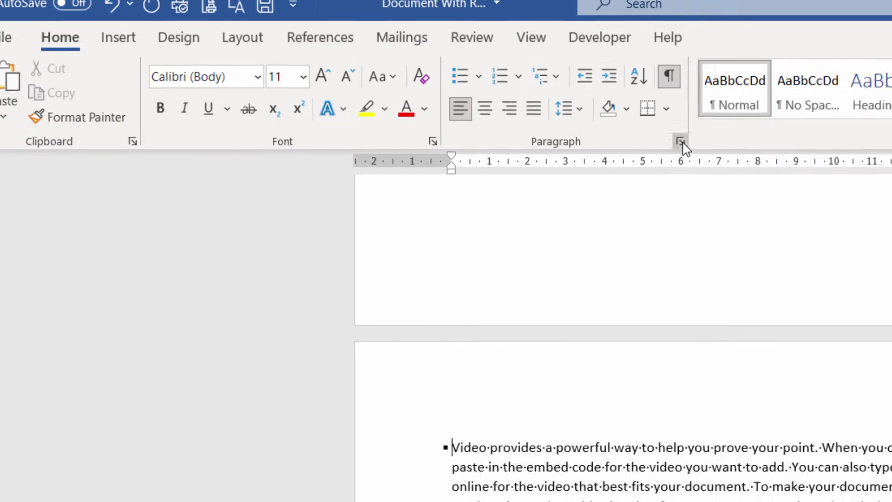
Uncheck Page break before in the 'Video provides…' paragraph's Line and Page Breaks settings
{"action": "left_click", "coordinate": [742, 163]}
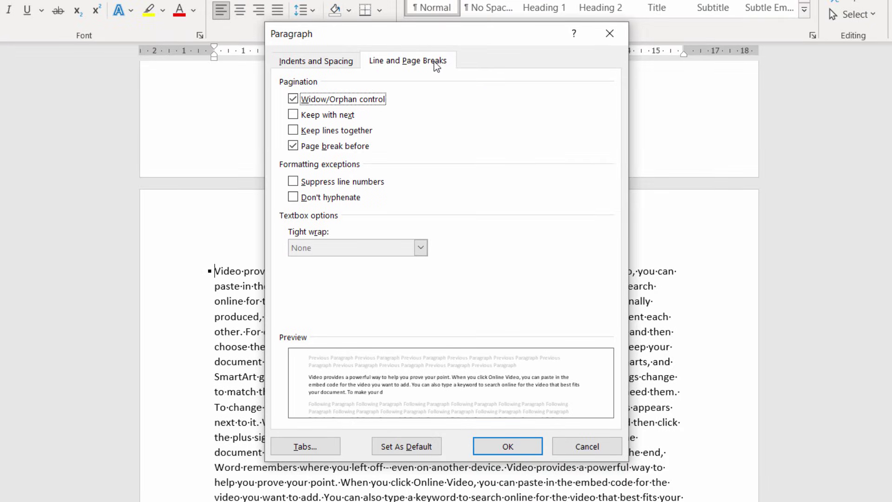
{"action": "left_click", "coordinate": [293, 146]}
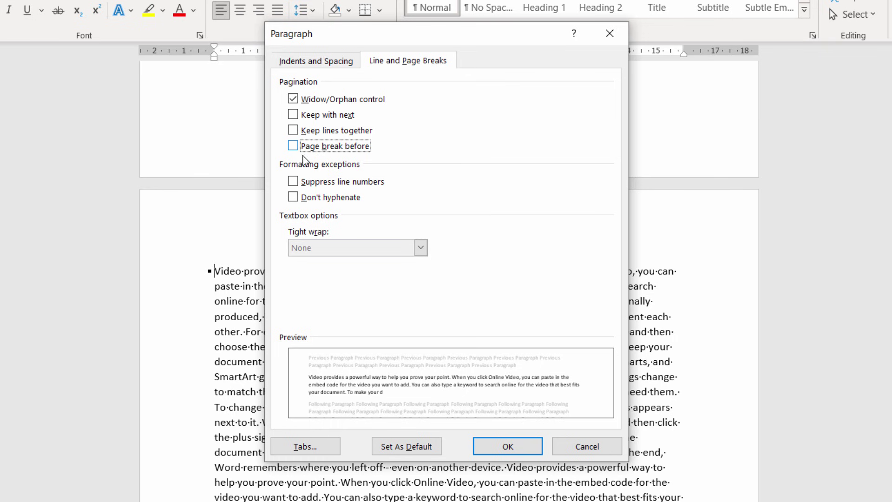
{"action": "left_click", "coordinate": [506, 447]}
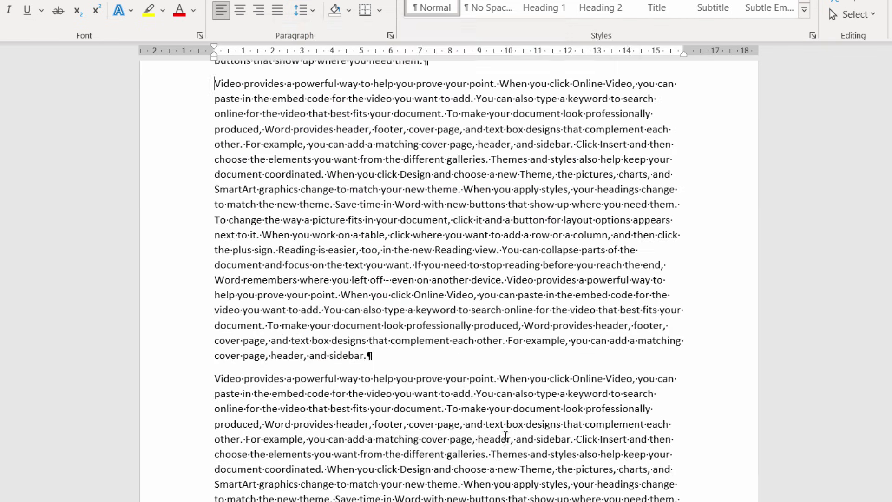
{"action": "scroll", "coordinate": [507, 433], "scroll_direction": "up", "scroll_amount": 3}
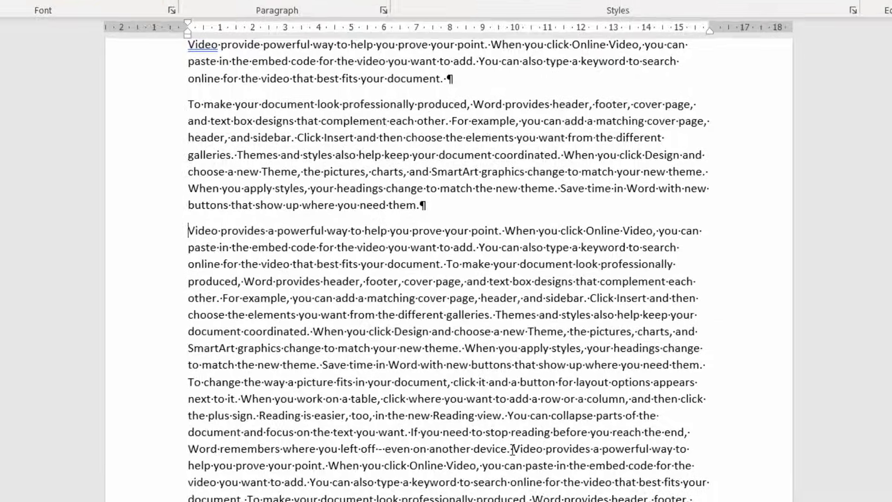
{"action": "scroll", "coordinate": [507, 432], "scroll_direction": "down", "scroll_amount": 10}
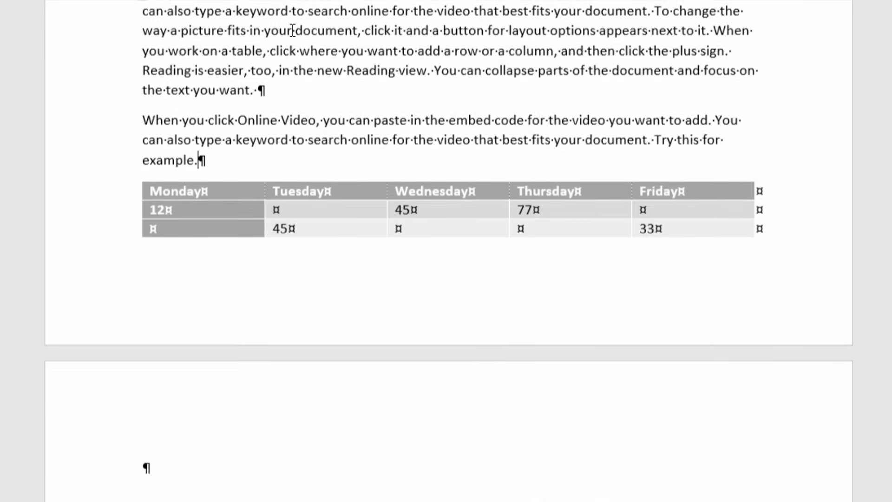
Select the lone empty paragraph on the page after the Monday–Friday table
{"action": "scroll", "coordinate": [279, 93], "scroll_direction": "up", "scroll_amount": 1}
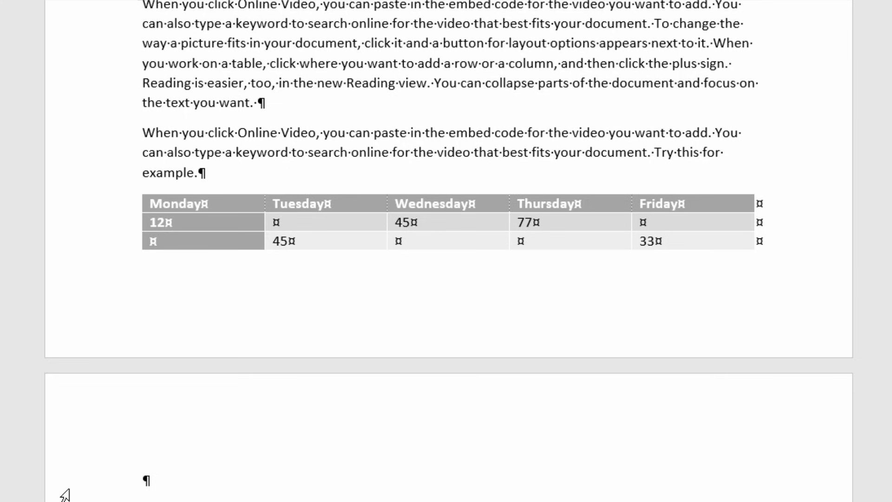
{"action": "left_click", "coordinate": [88, 484]}
Decrease the empty paragraph's font size step by step down to 5 pt
{"action": "left_click", "coordinate": [92, 490]}
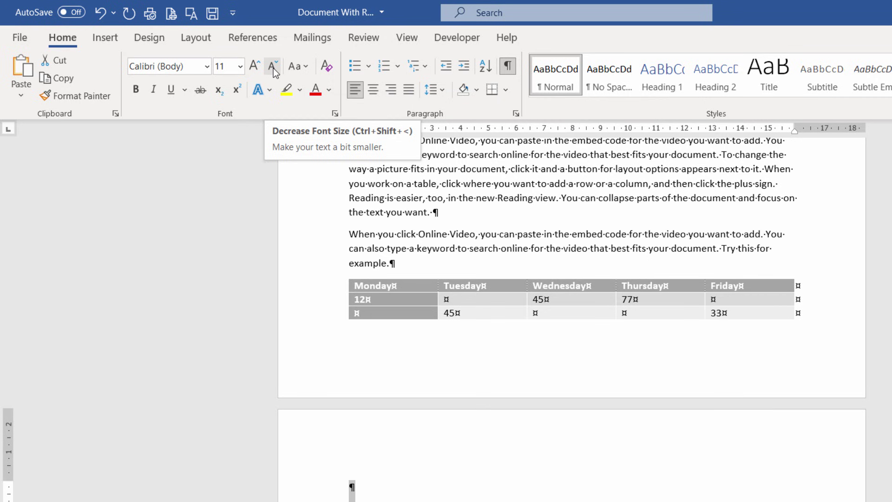
{"action": "left_click", "coordinate": [273, 68]}
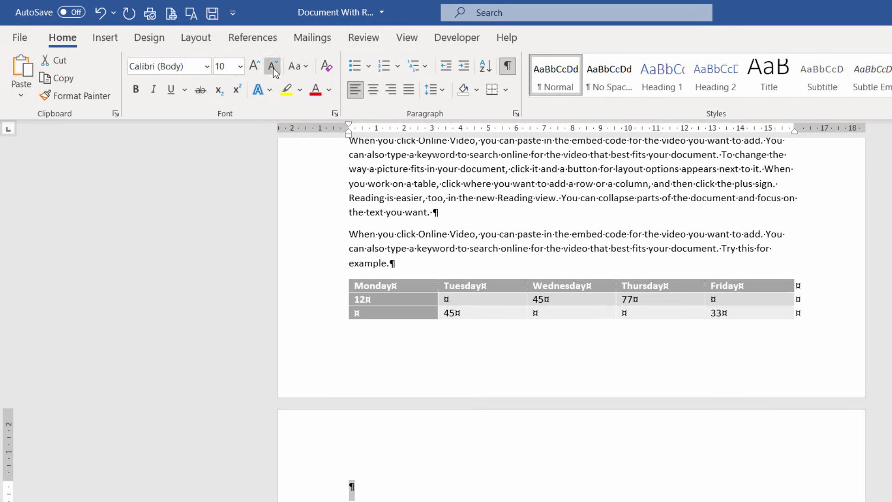
{"action": "left_click", "coordinate": [274, 68]}
{"action": "left_click", "coordinate": [273, 68]}
{"action": "left_click", "coordinate": [274, 68]}
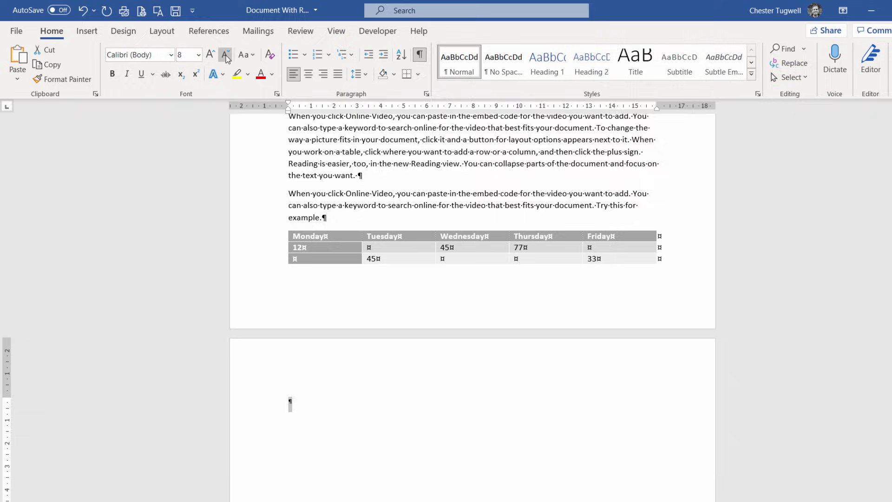
{"action": "left_click", "coordinate": [214, 53]}
{"action": "left_click", "coordinate": [214, 52]}
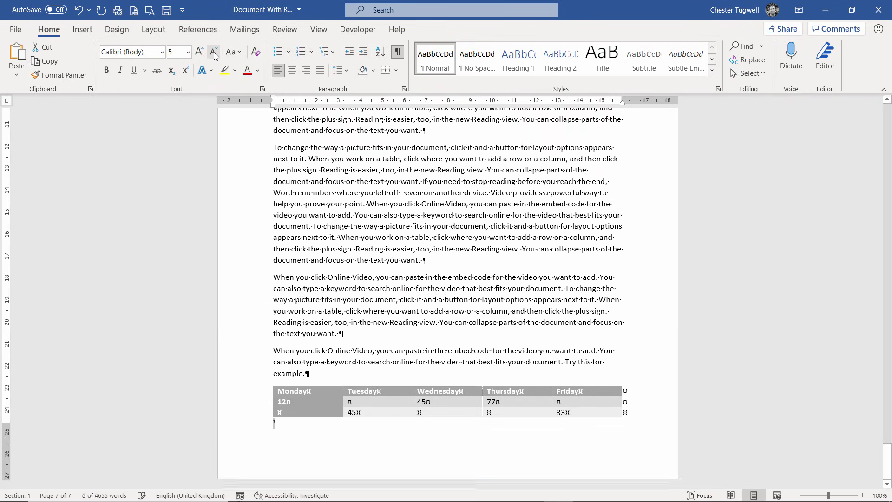